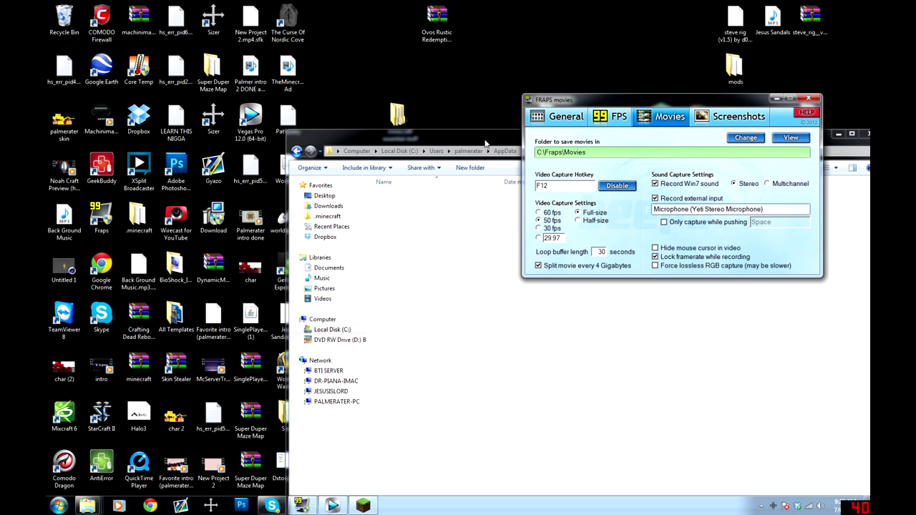
Move the open windows clear of the desktop Minecraft shortcut and start the game through its launcher with the default profile.
drag(480, 141, 521, 223)
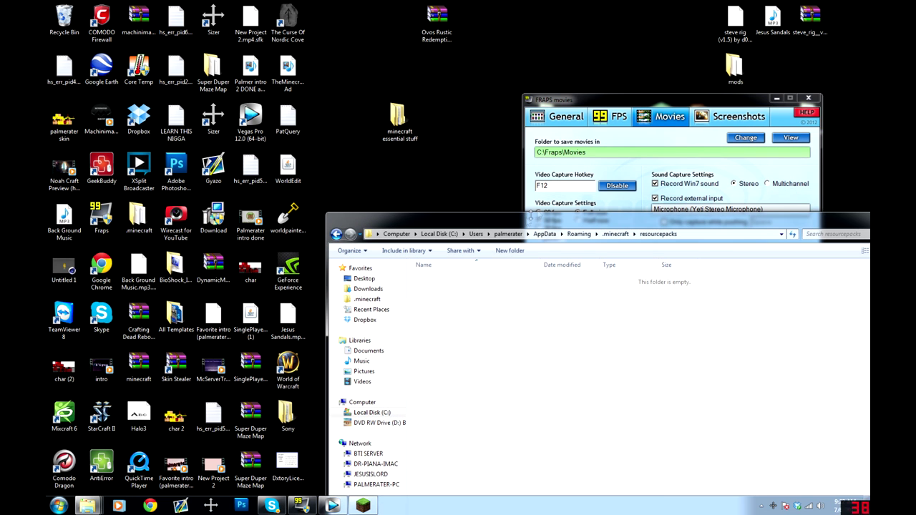
drag(652, 106, 627, 262)
double_click(660, 116)
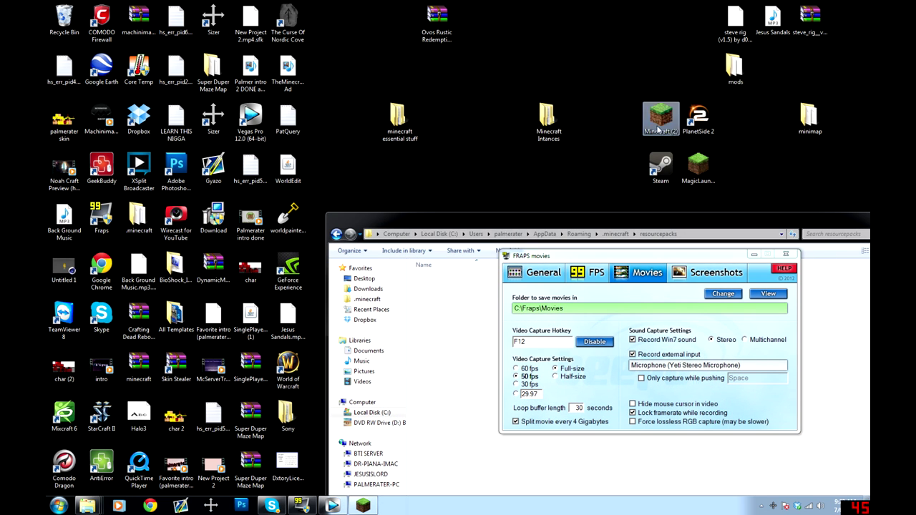
click(497, 260)
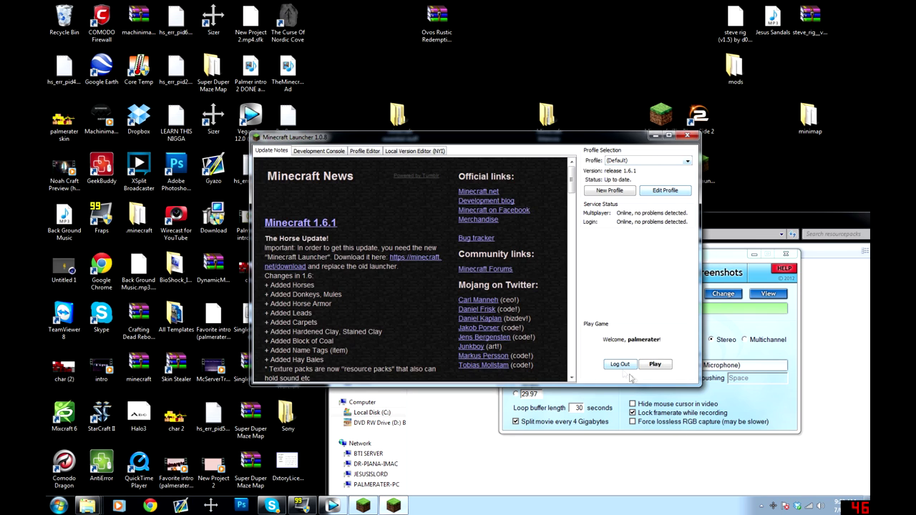
click(655, 364)
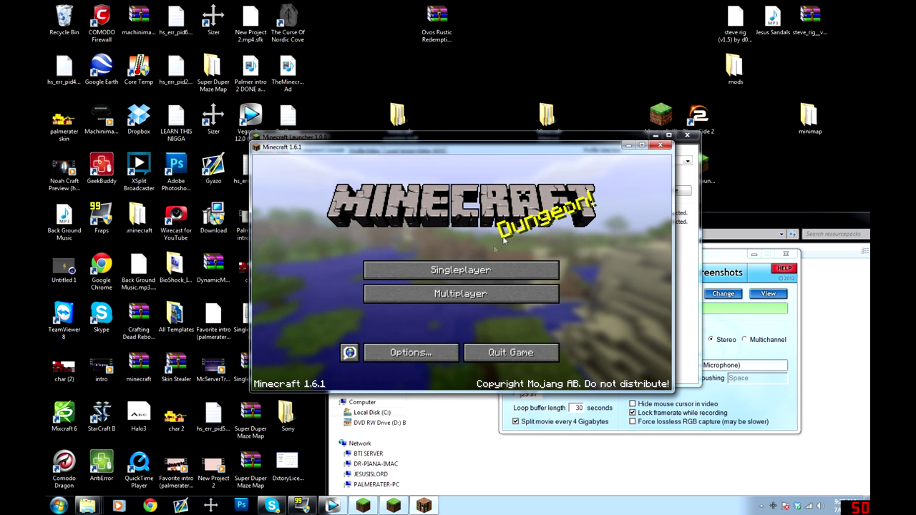
Load the first singleplayer world and open the resource pack selection from the in-game options.
click(461, 270)
double_click(393, 205)
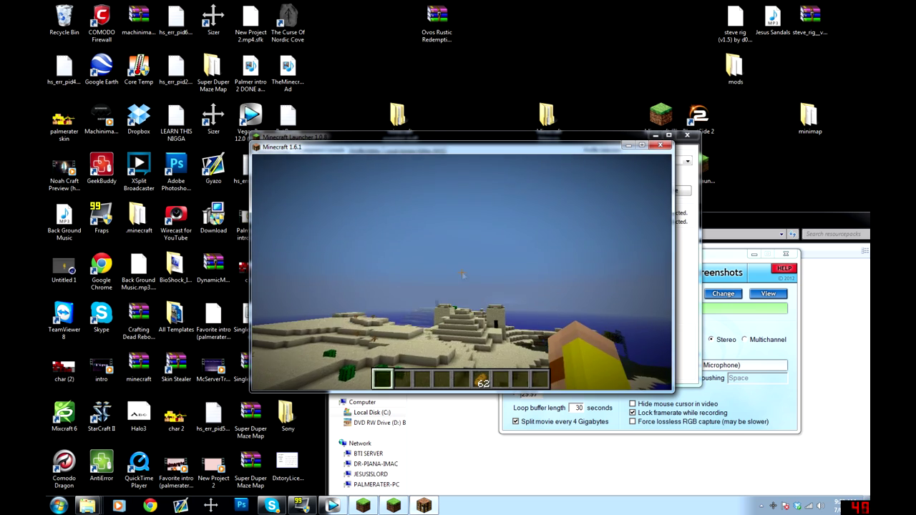
key(Escape)
click(419, 303)
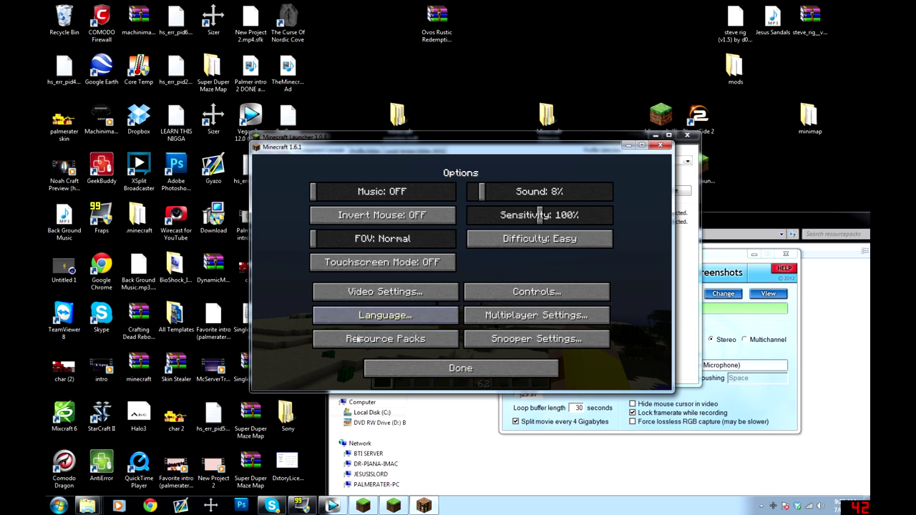
click(436, 344)
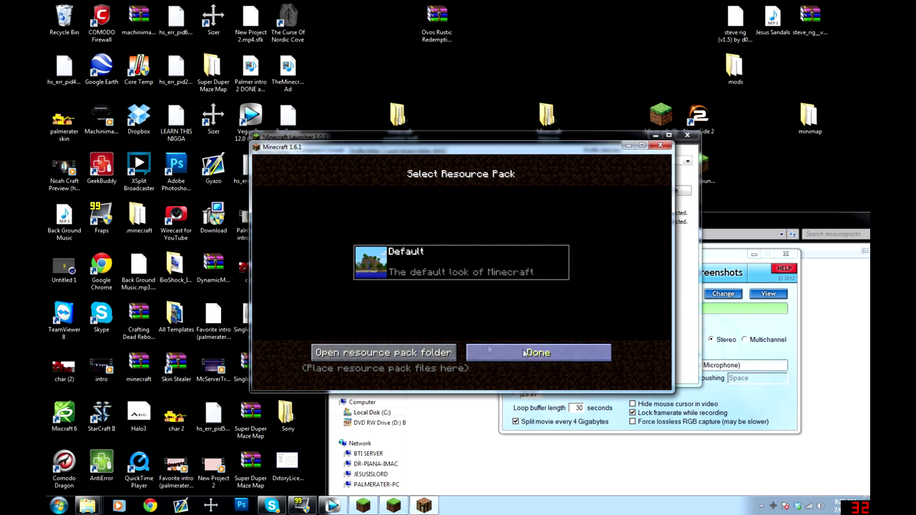
Open the resource pack folder and move its window so the desktop pack archive is accessible.
click(410, 361)
click(820, 282)
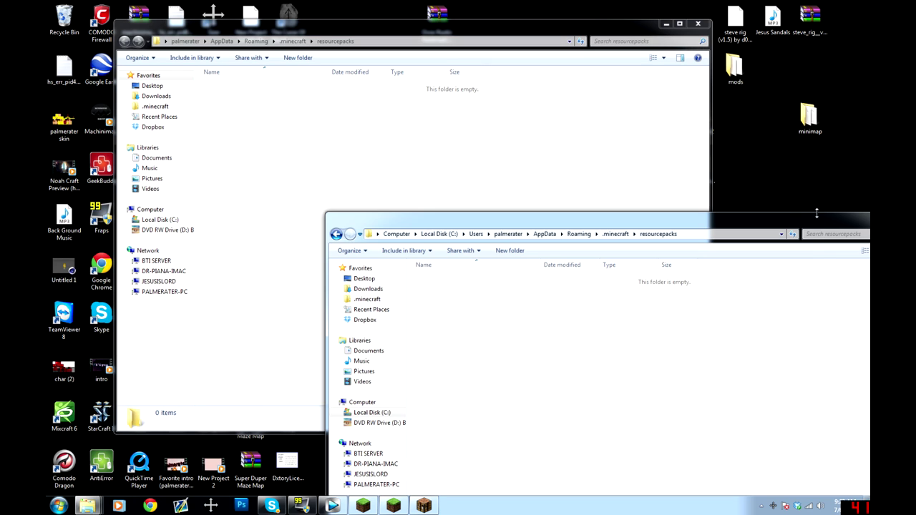
drag(556, 29, 774, 212)
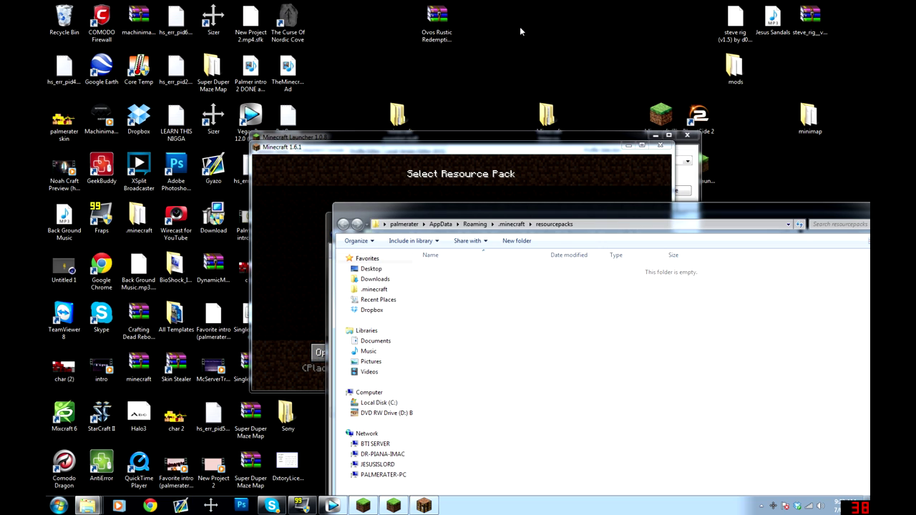
Move the "Ovos Rustic Redemption v1 (for 13w25c) (1)" ZIP archive from the desktop into the resourcepacks folder without extracting it.
drag(437, 16, 549, 18)
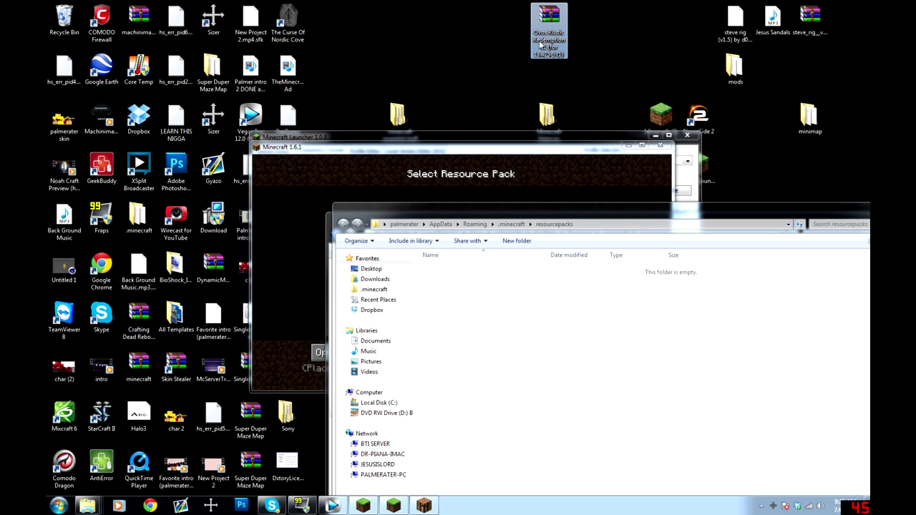
click(472, 11)
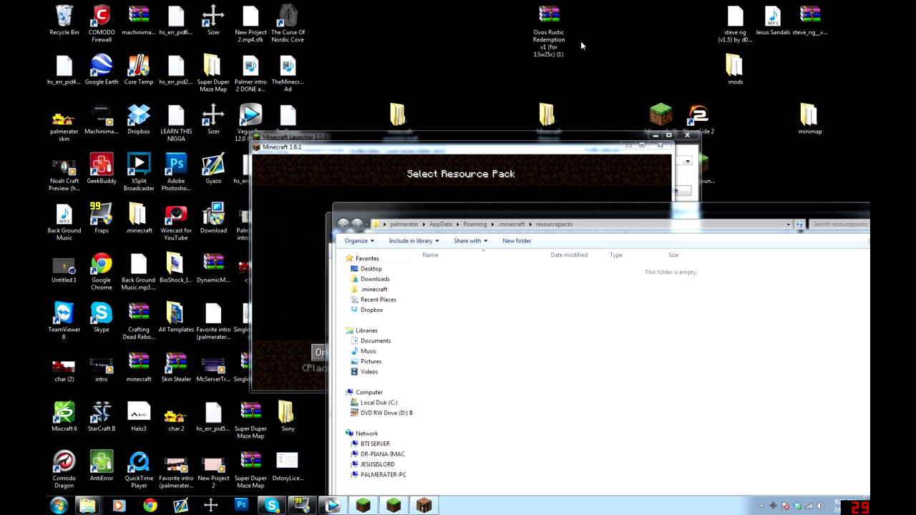
drag(633, 1, 632, 46)
drag(455, 2, 647, 71)
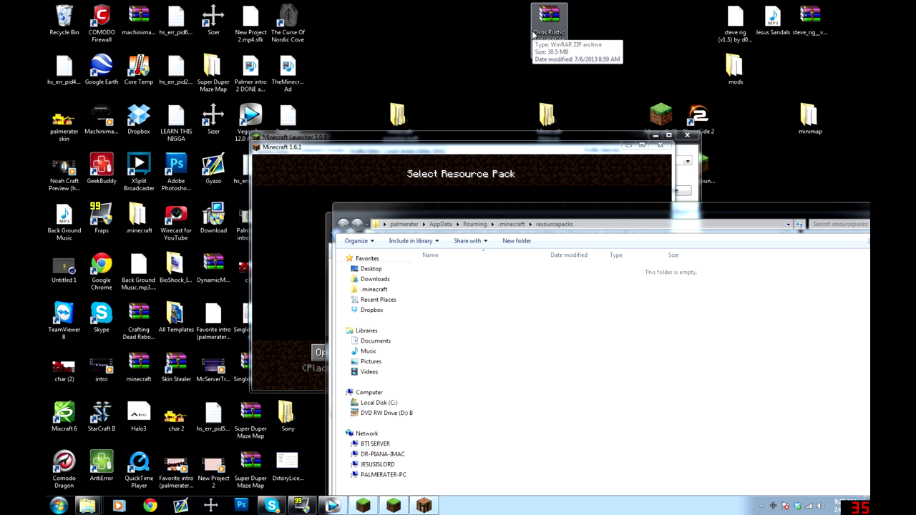
drag(533, 33, 532, 360)
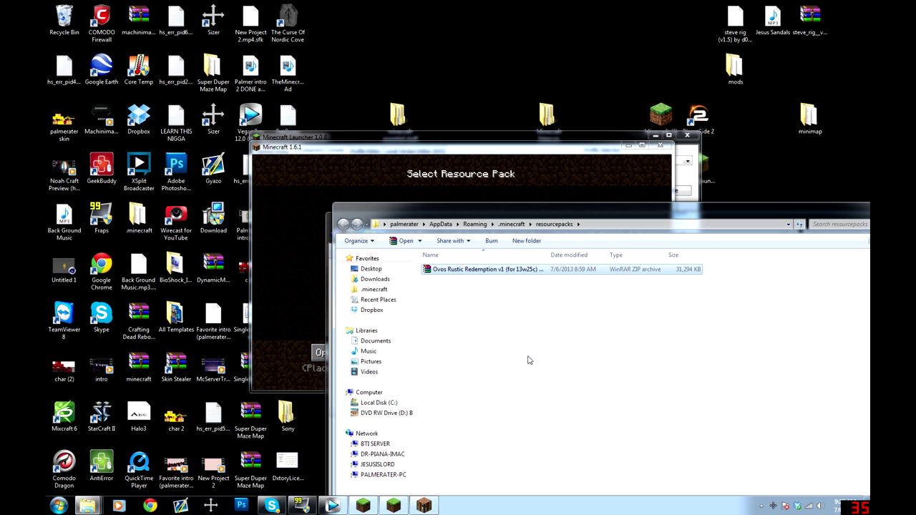
Return to Minecraft, select the Ovos Rustic Redemption v1 resource pack and resume the game.
drag(657, 213, 616, 130)
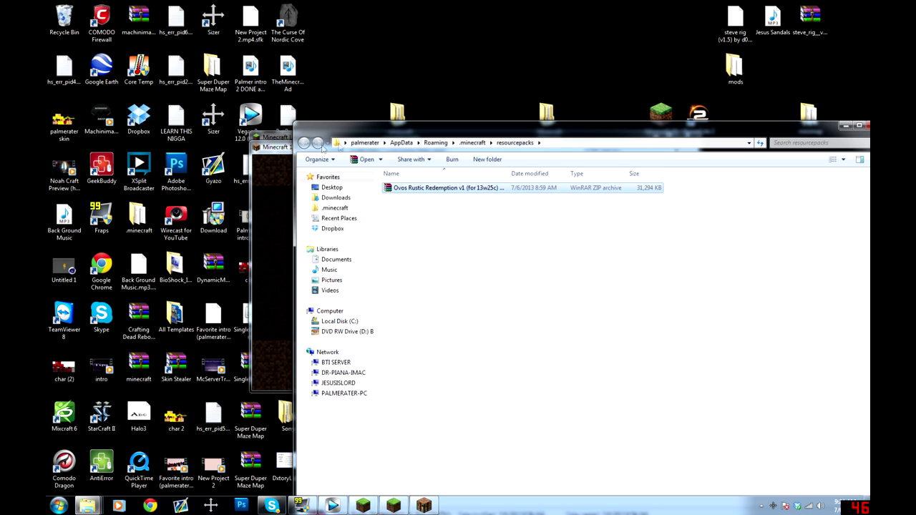
click(280, 207)
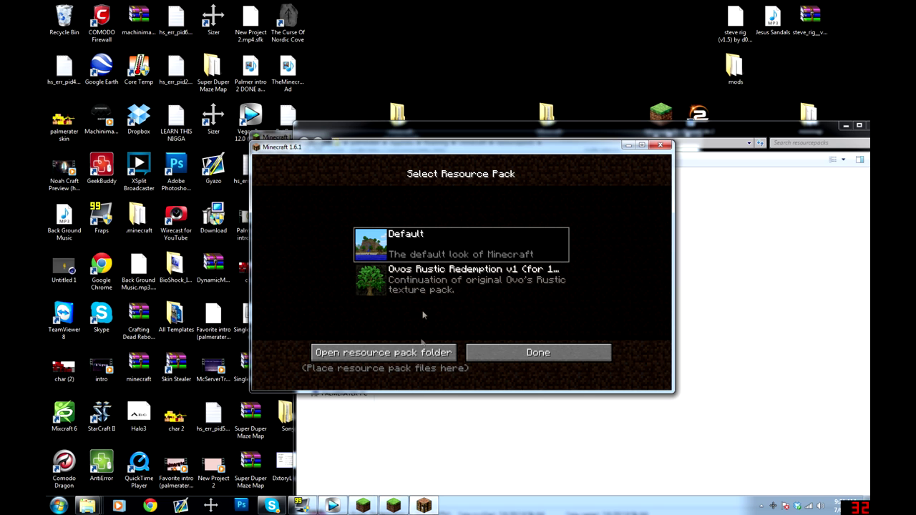
click(419, 291)
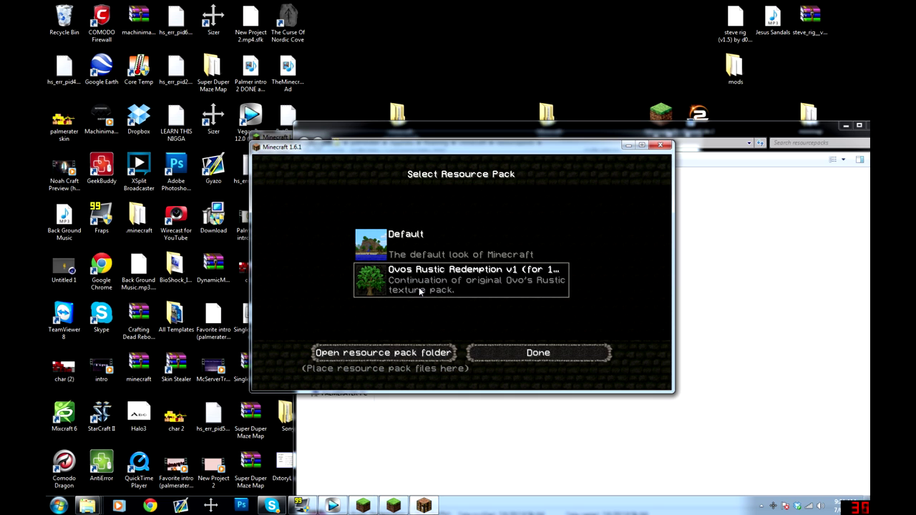
click(534, 355)
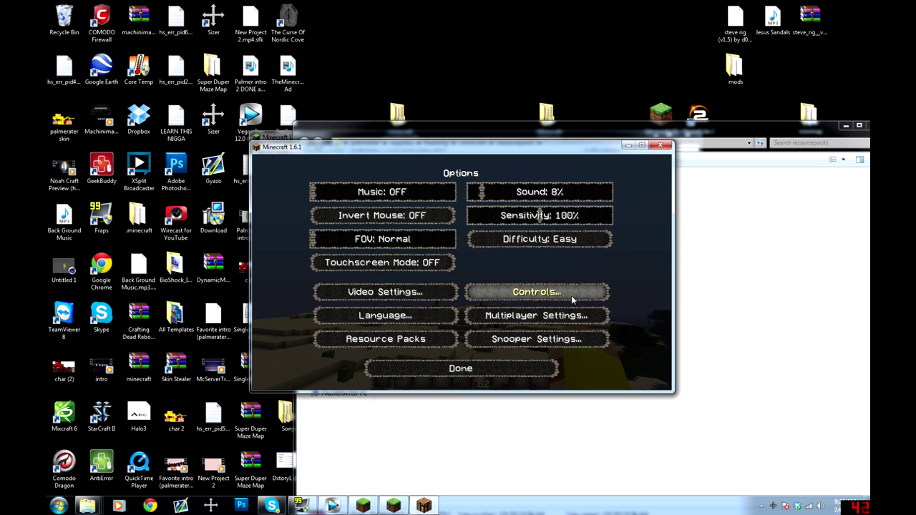
click(478, 368)
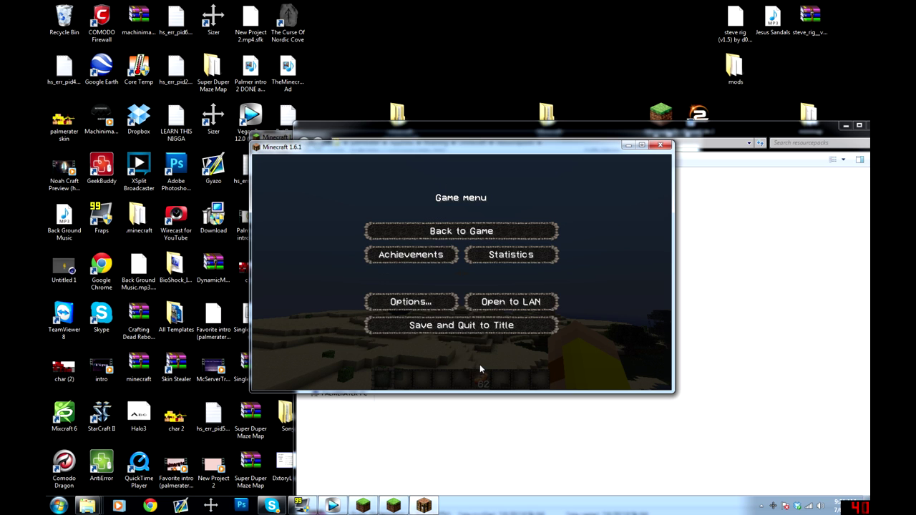
key(Escape)
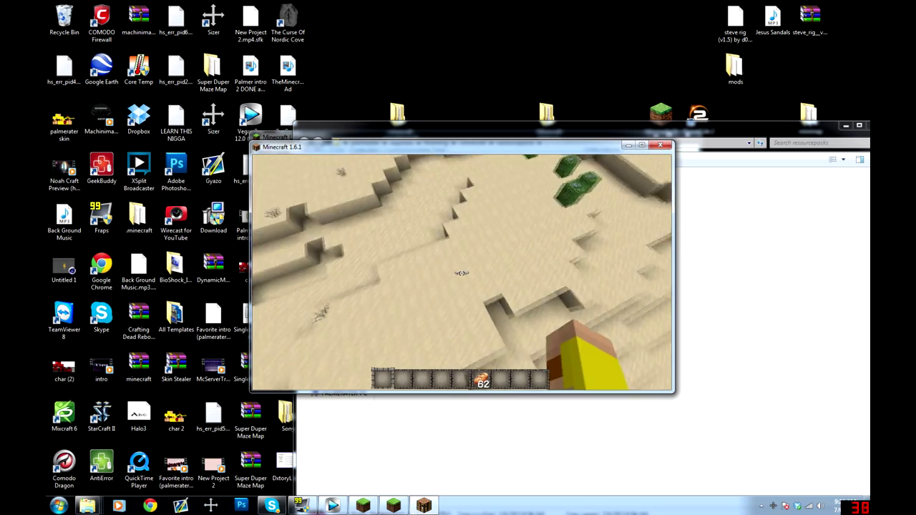
Explore the desert and its temple to examine the pack's sand, cactus and sandstone textures.
key(w)
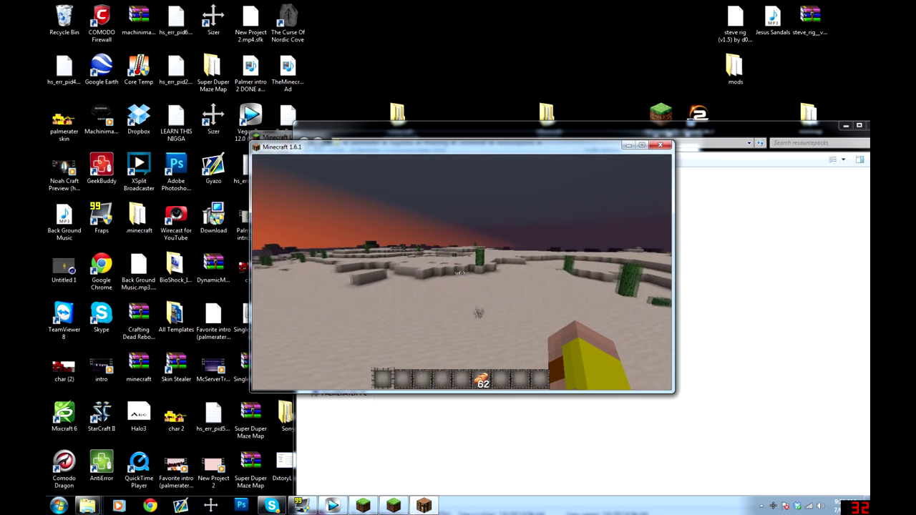
key(w)
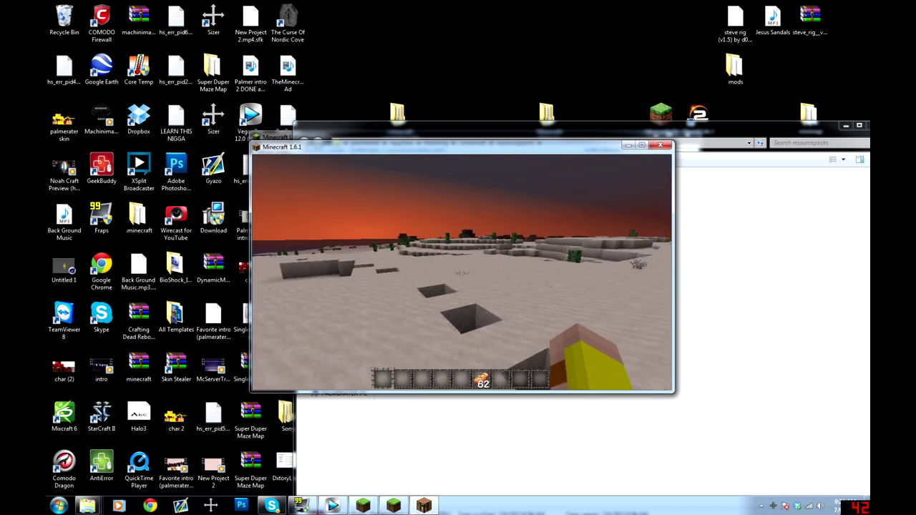
key(w)
key(d)
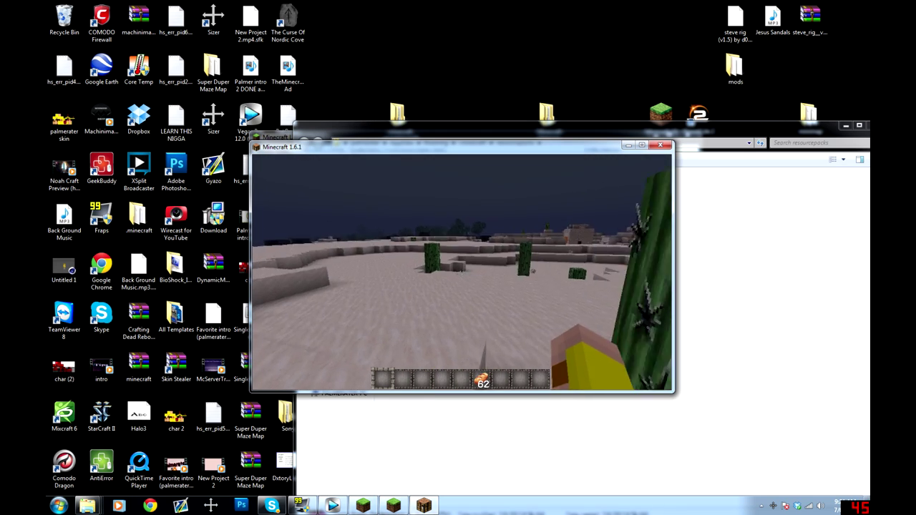
key(w)
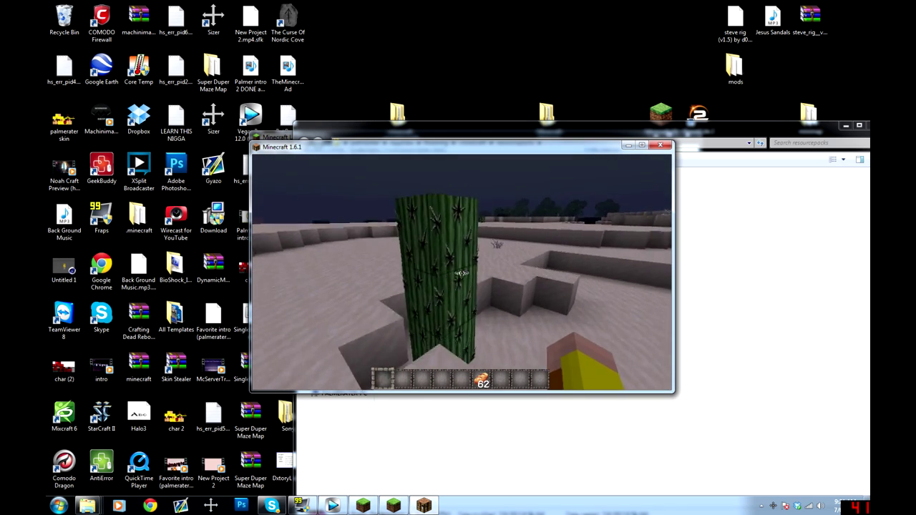
click(462, 273)
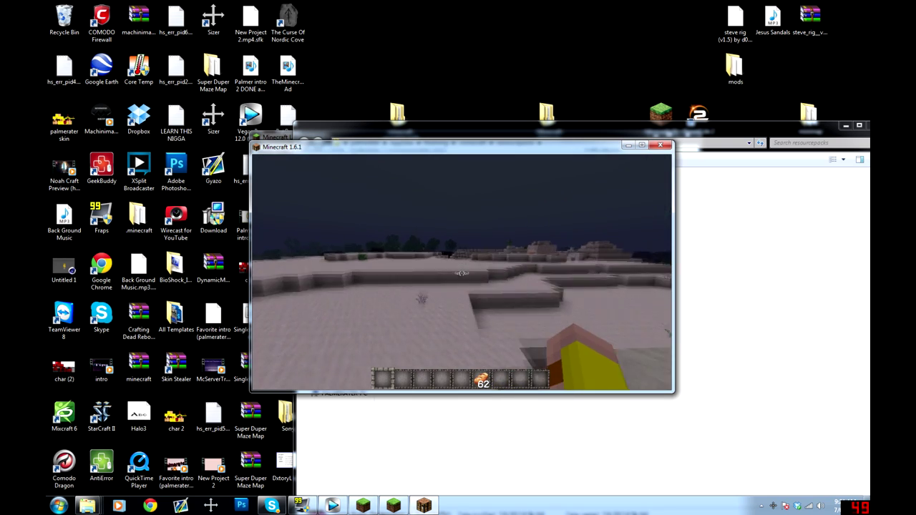
click(461, 272)
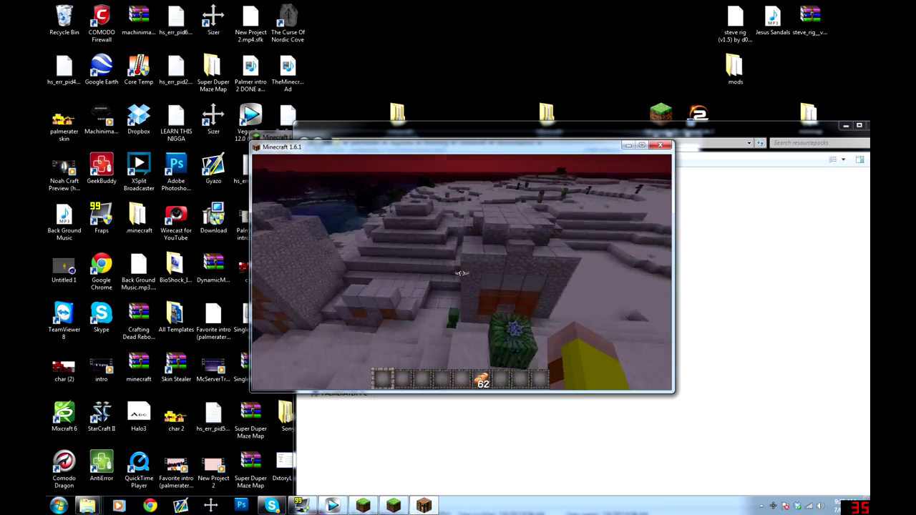
key(w)
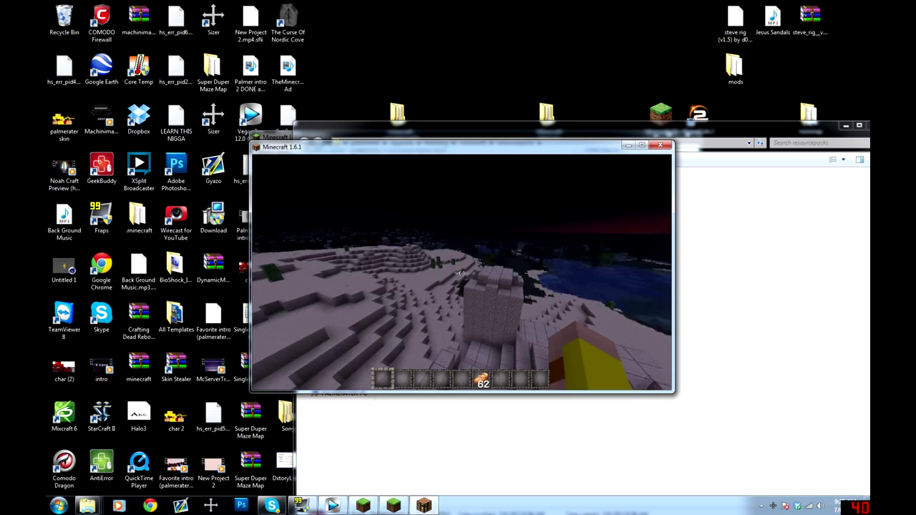
key(w)
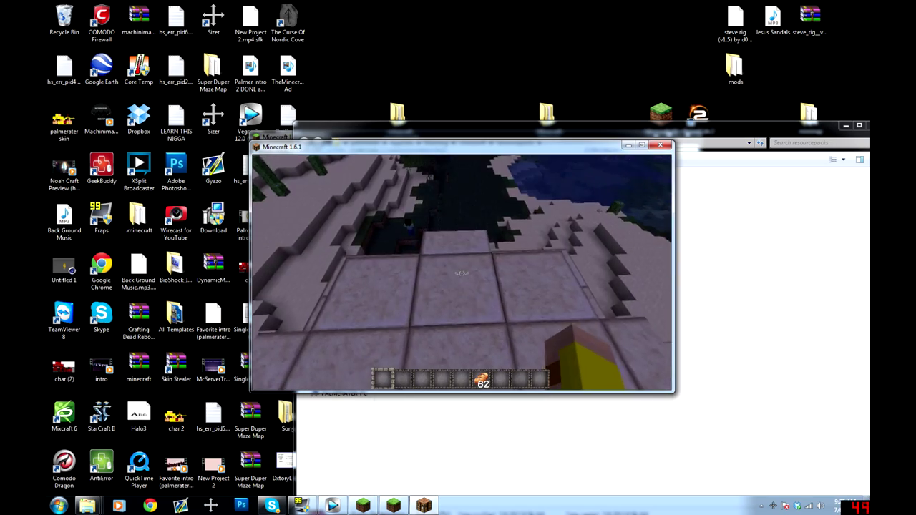
click(462, 273)
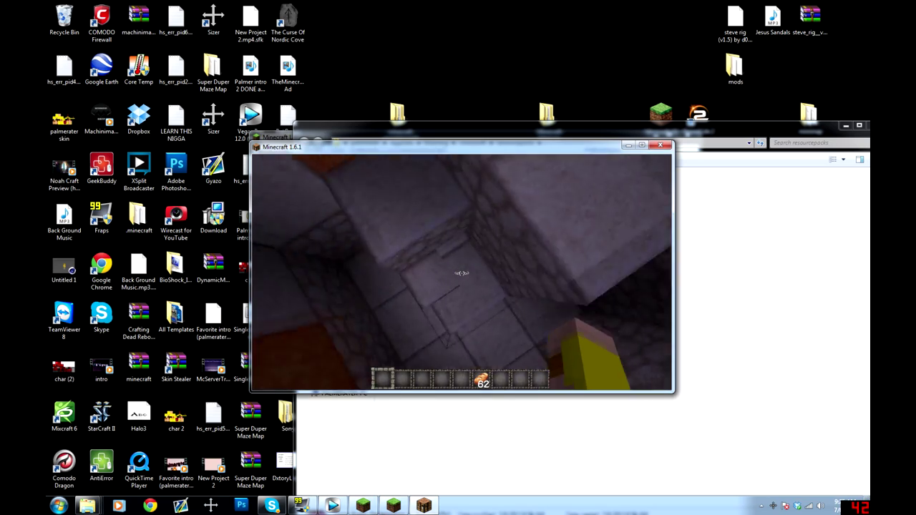
mouse_move(462, 273)
key(w)
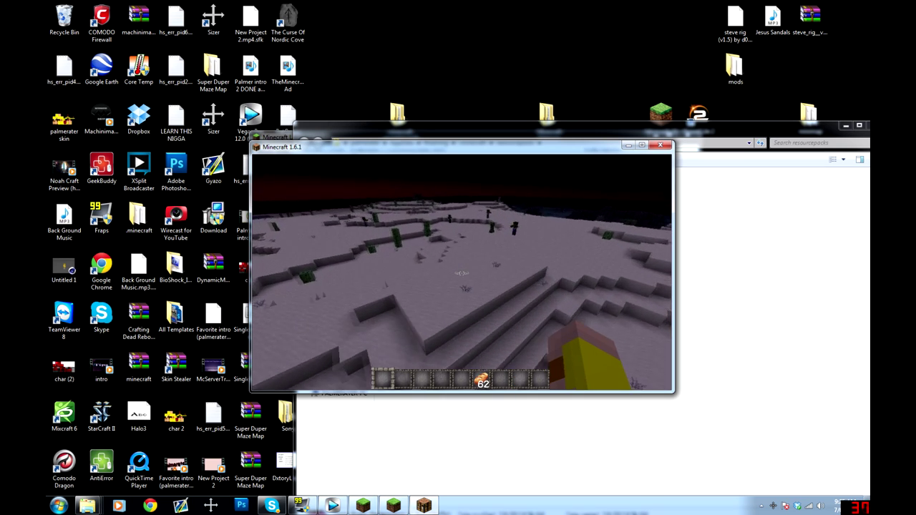
Approach the creeper and zombie in the desert, attack the creeper and continue across the sand.
key(w)
click(461, 273)
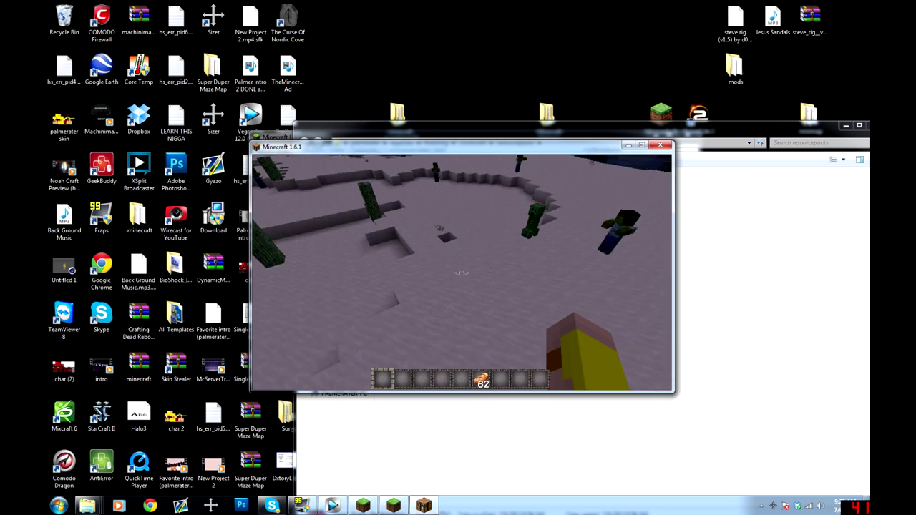
key(w)
click(461, 273)
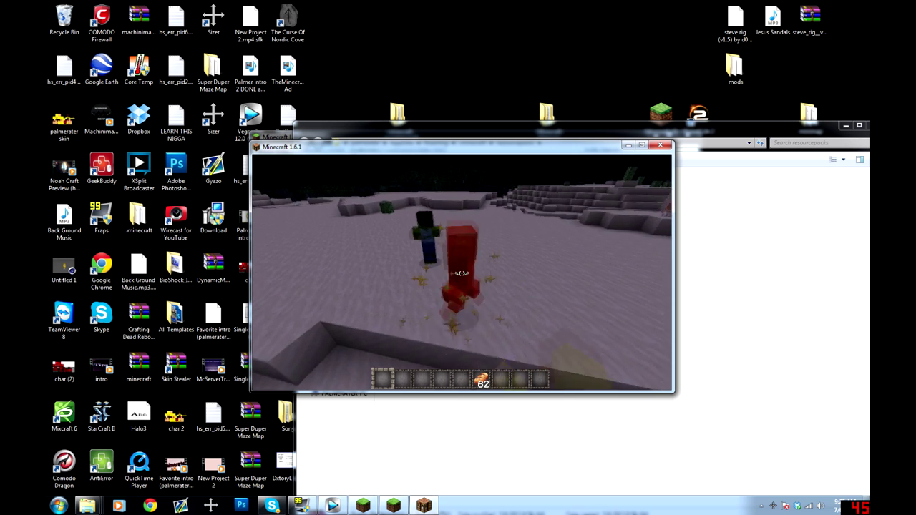
key(w)
click(461, 272)
click(462, 272)
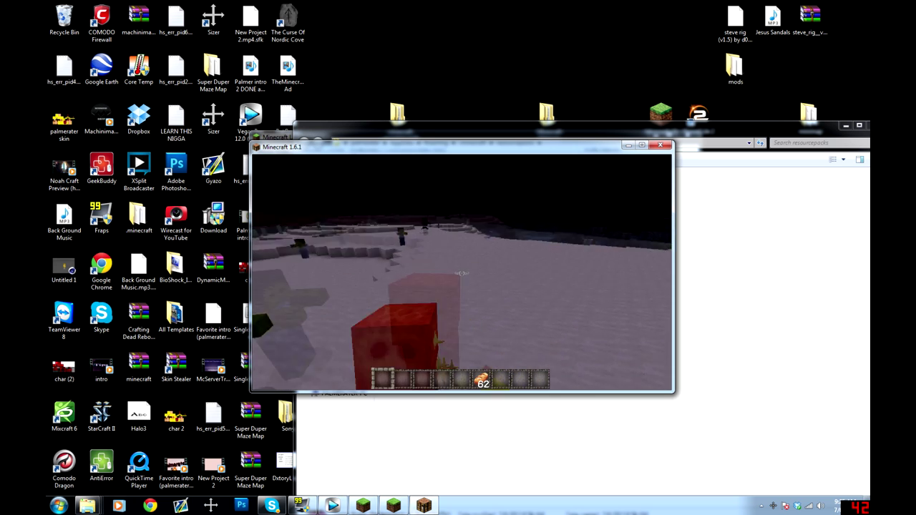
key(w)
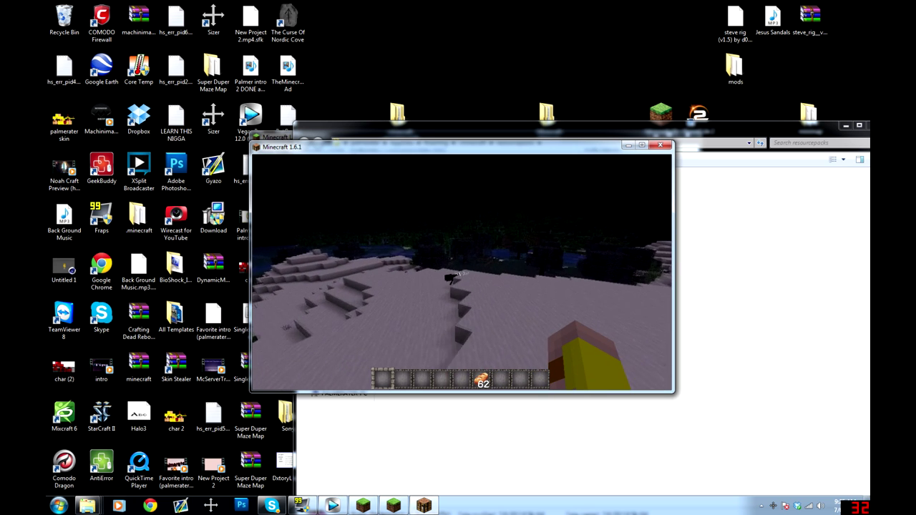
key(w)
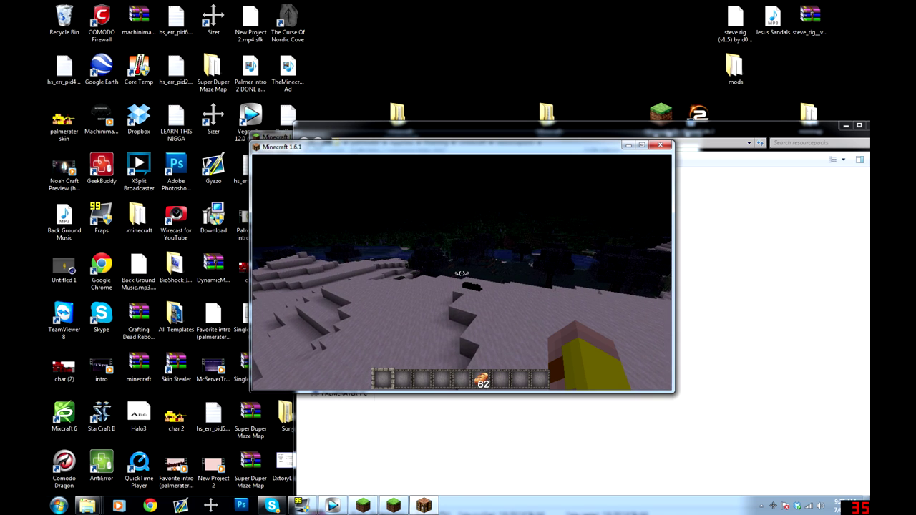
key(w)
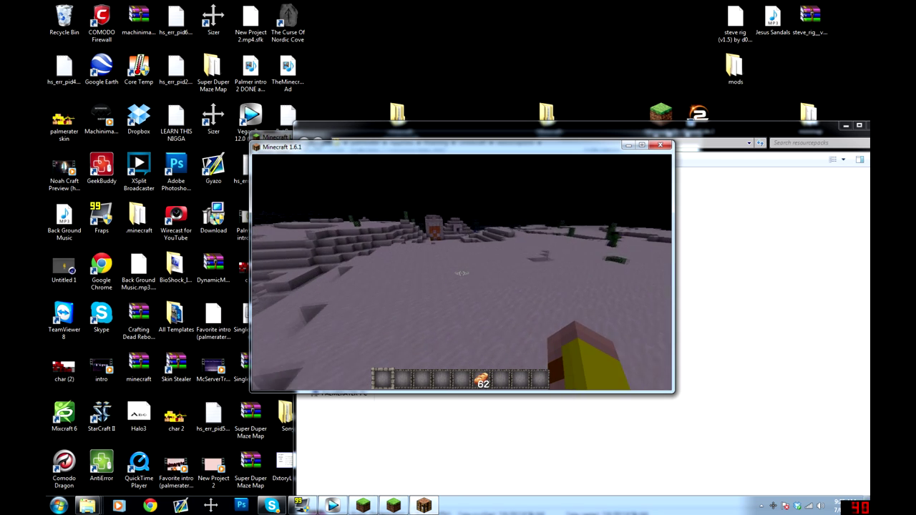
Cross the desert to the low sand ledge near the cactus and mine one sand block from it.
key(w)
mouse_move(462, 272)
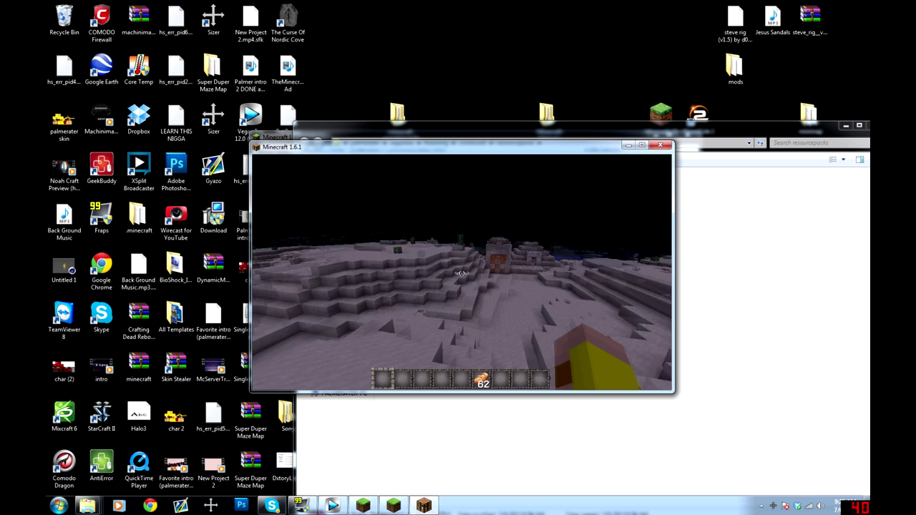
key(w)
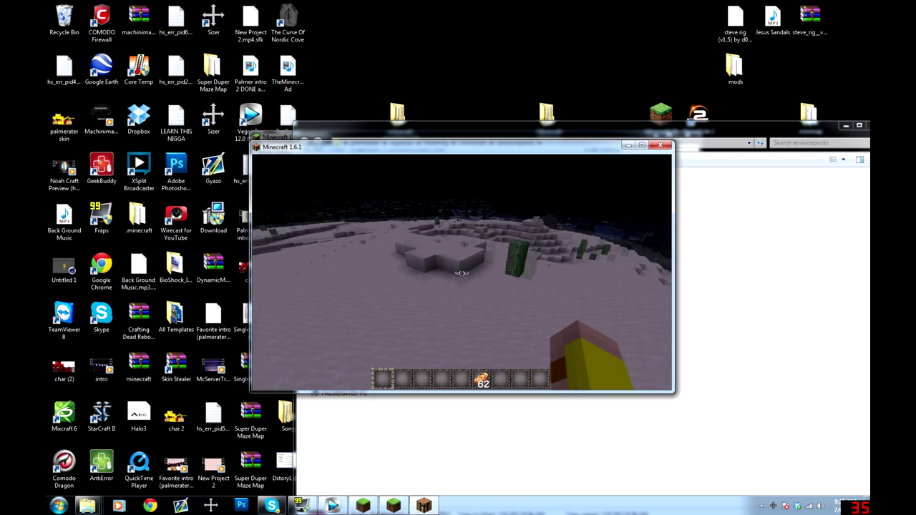
key(w)
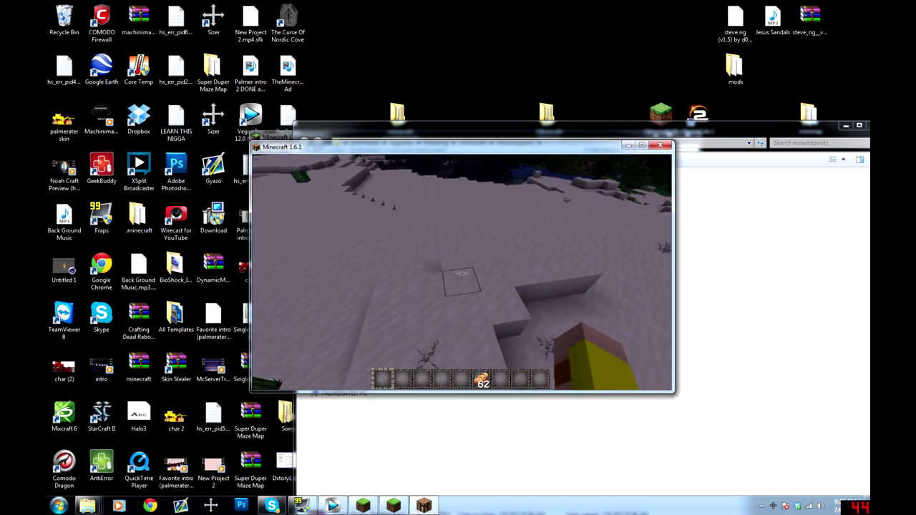
key(w)
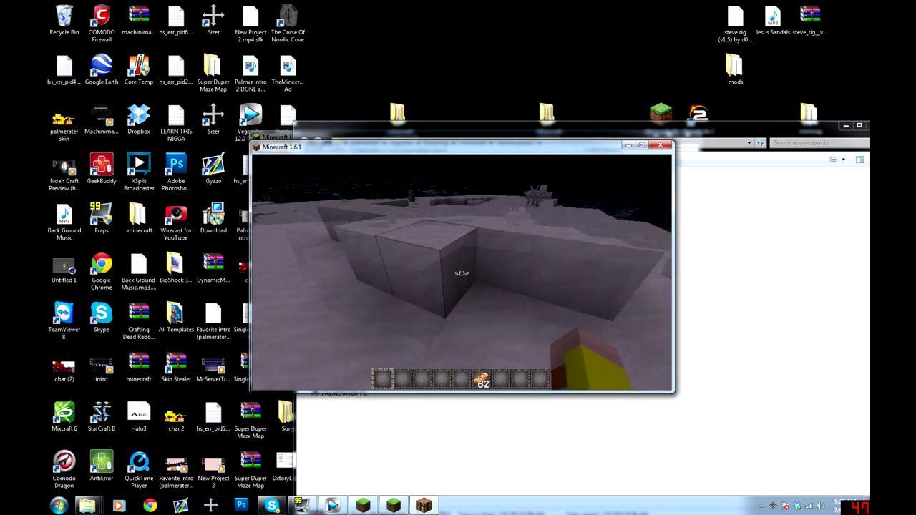
click(462, 272)
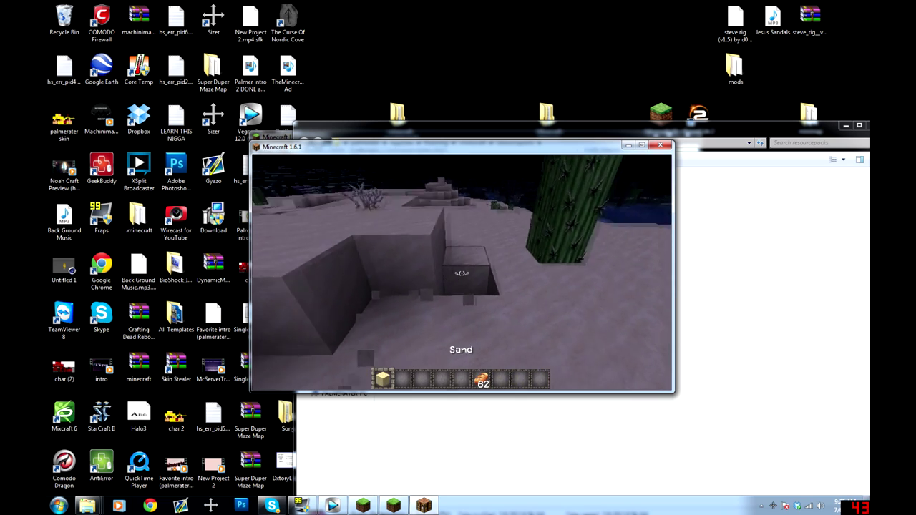
Pause and resume the game, and place the collected sand block back in the desert while looking around.
key(Escape)
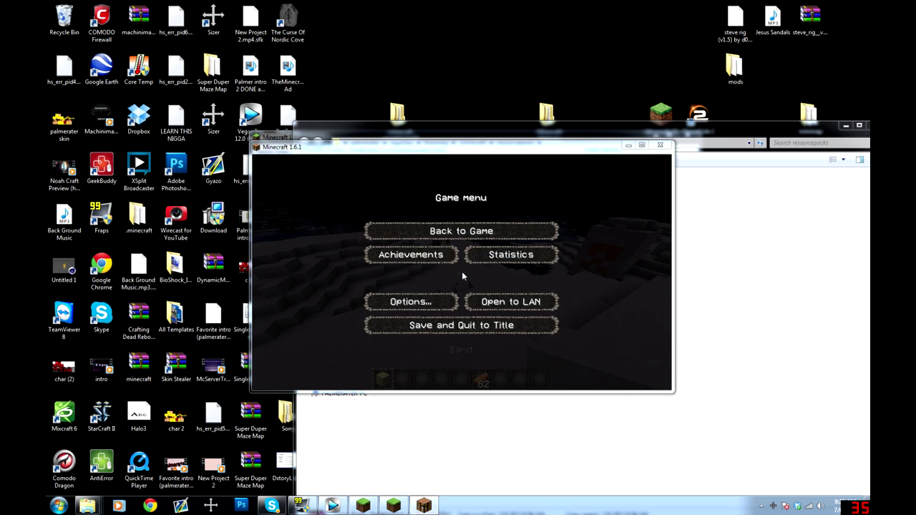
click(472, 229)
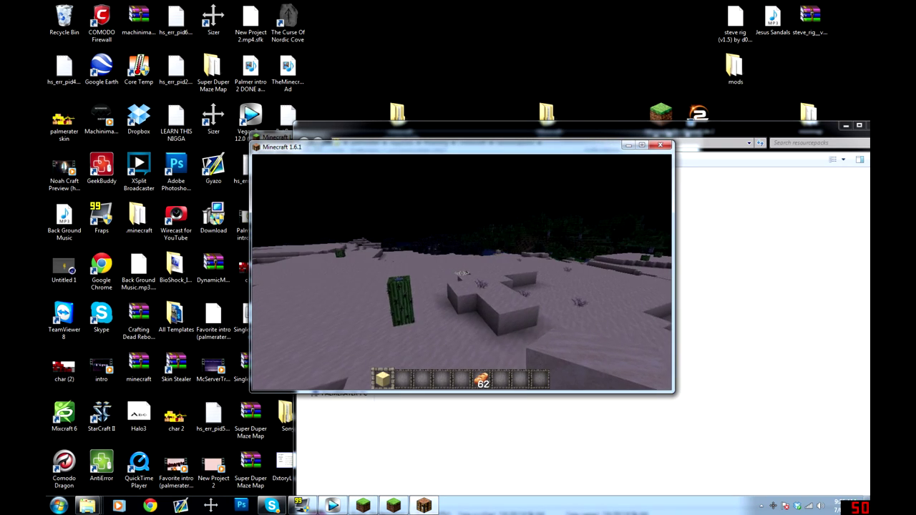
right_click(462, 273)
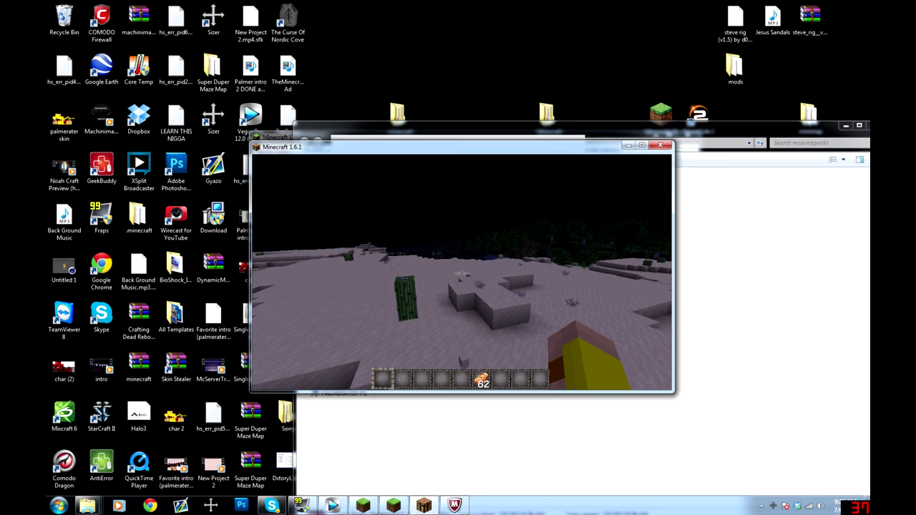
key(w)
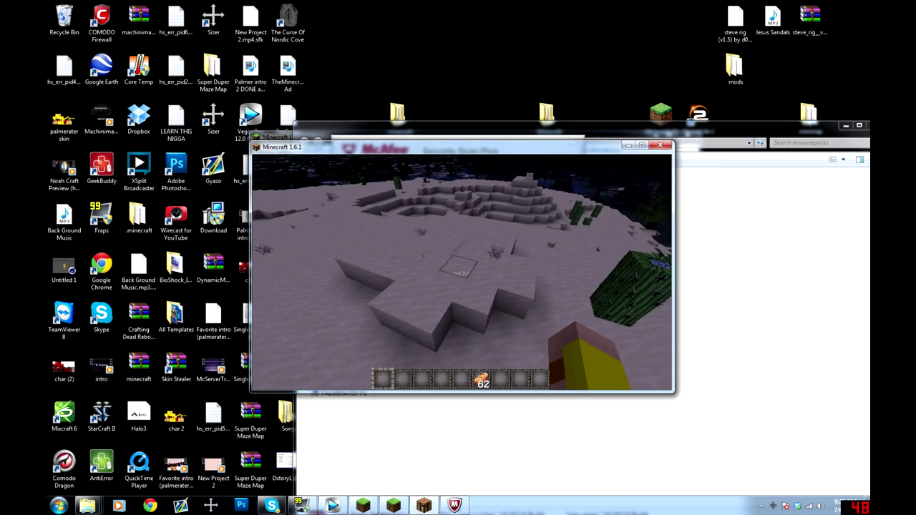